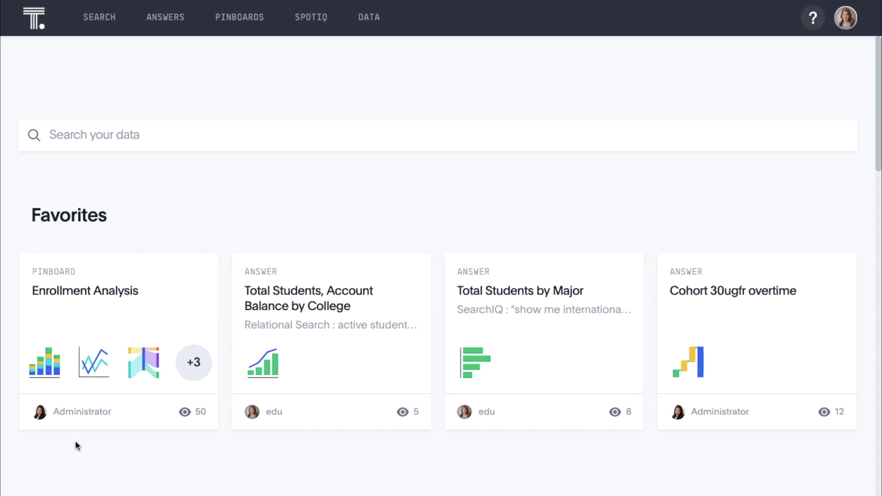
- Scroll the home page past recent and trending items to the Did you know? SpotIQ cards
scroll(75, 442, down, 8)
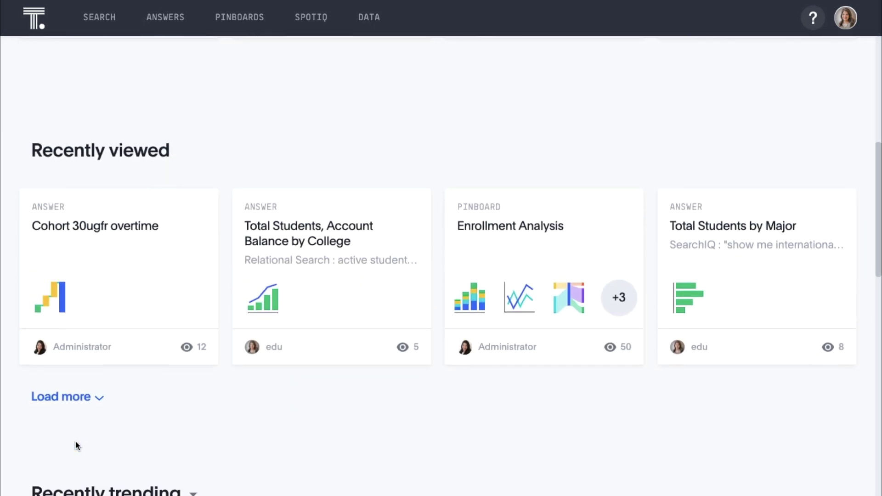
scroll(75, 445, down, 1)
scroll(76, 444, down, 7)
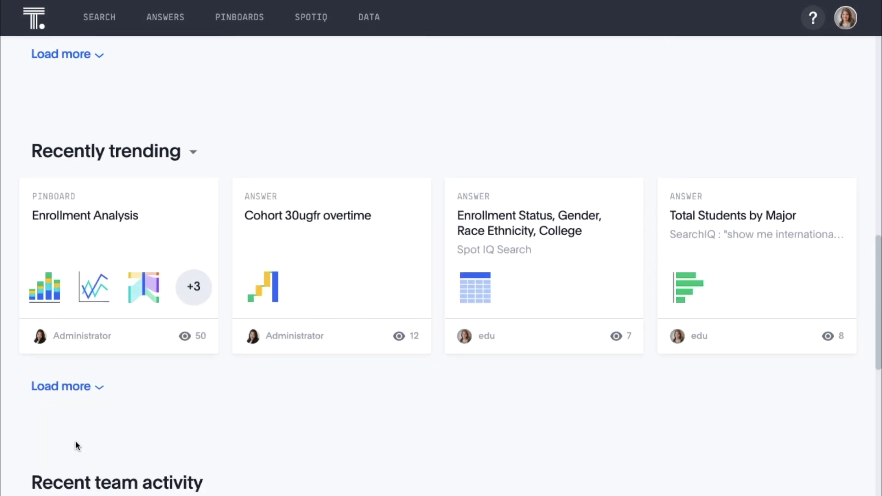
scroll(77, 445, down, 5)
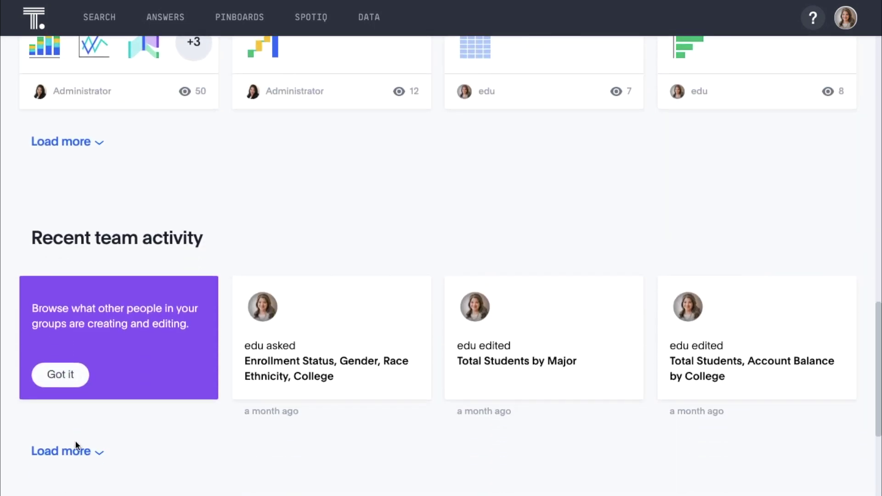
scroll(77, 445, down, 8)
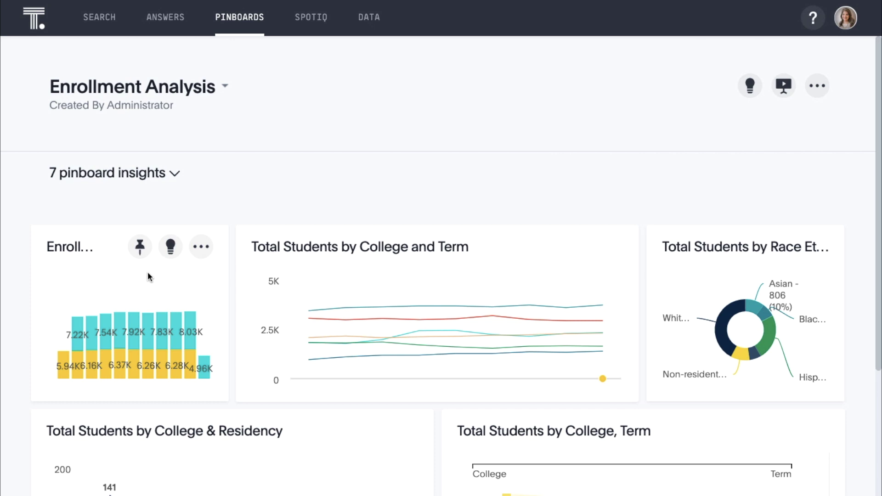
- Scroll down through the Enrollment Analysis pinboard's charts and back up
scroll(148, 275, down, 5)
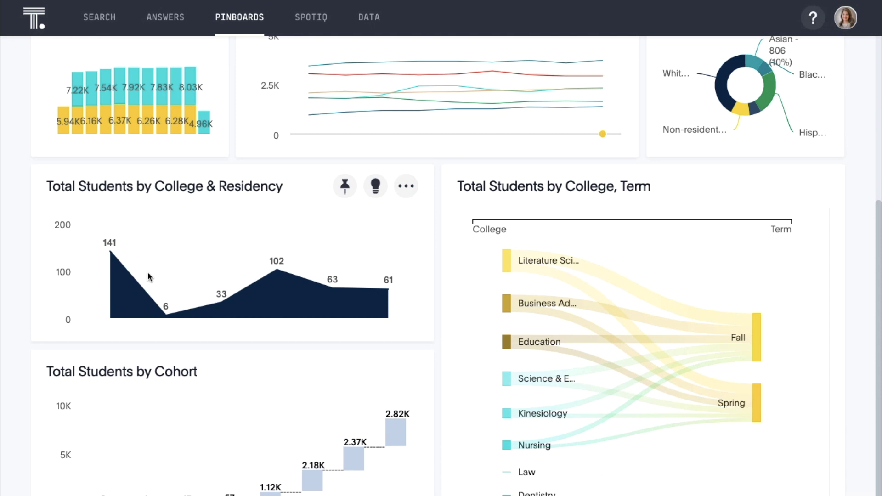
scroll(148, 274, up, 5)
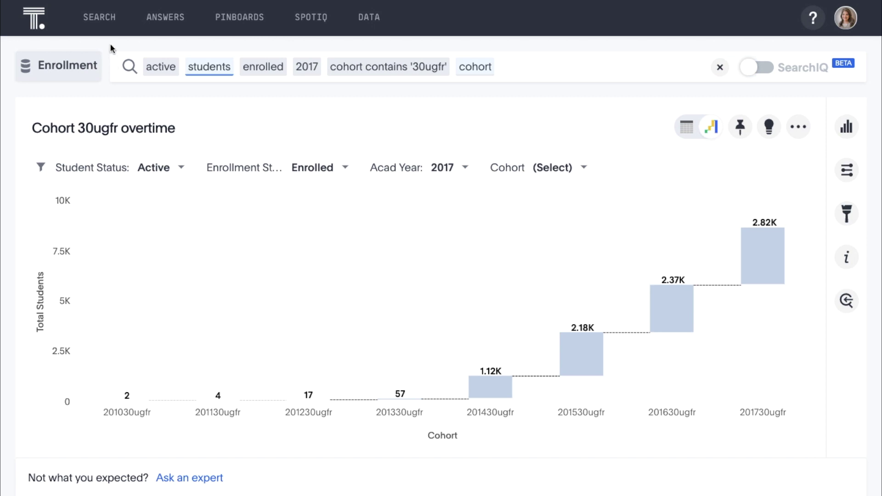
- Search 'active students enrolled by college' and filter the results to academic year 2018
click(109, 30)
text(a)
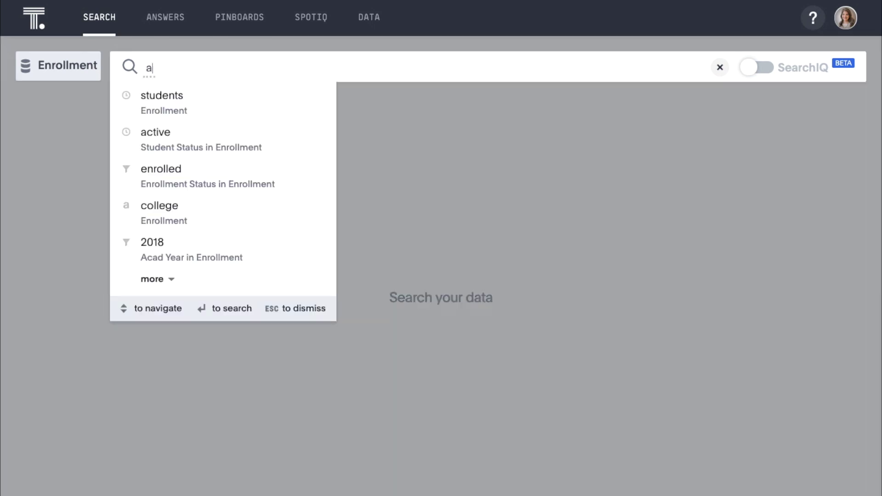
text(ctive student)
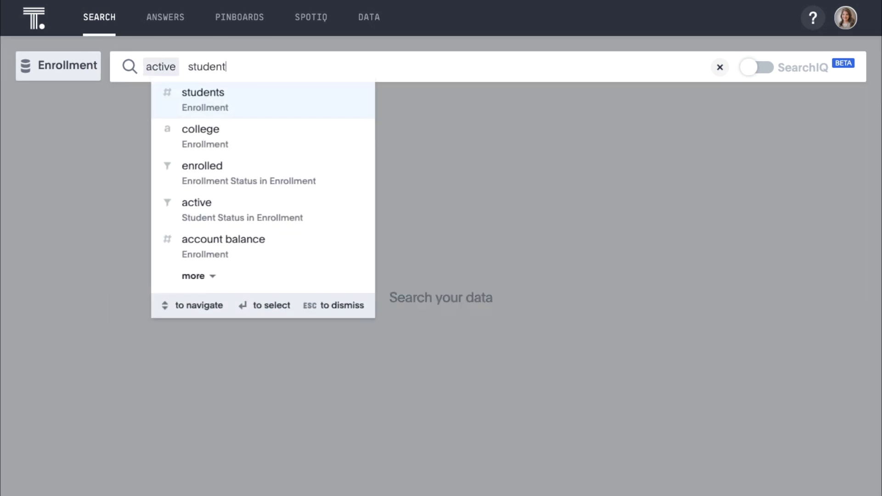
text(s enrolled)
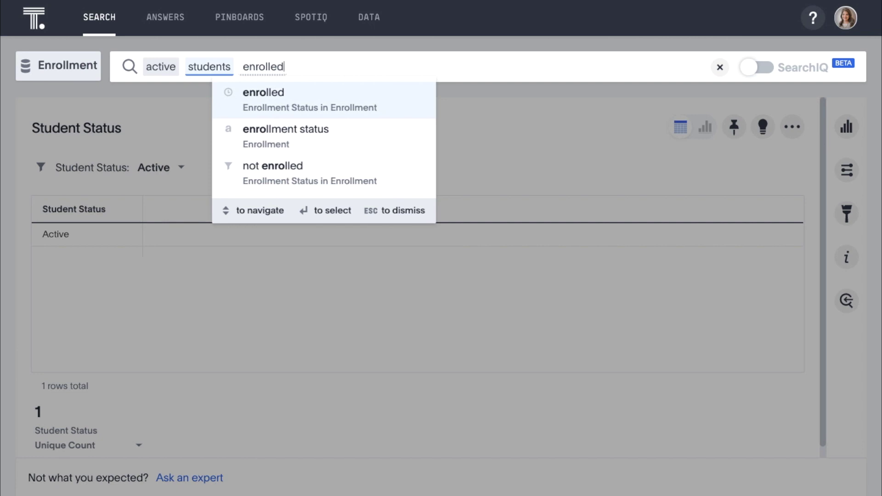
text( by college)
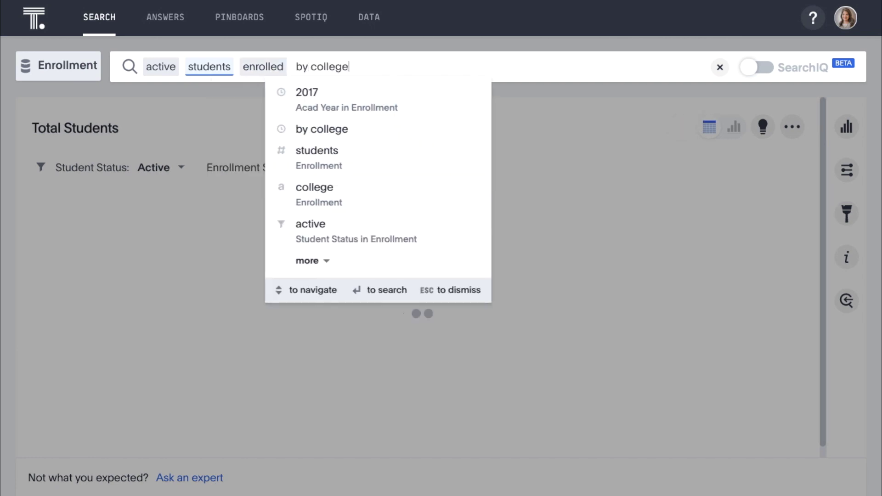
key(Return)
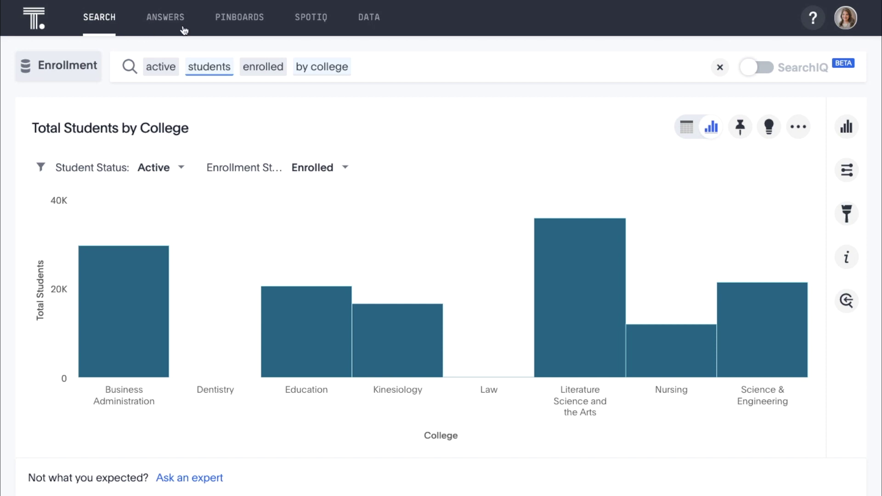
click(366, 63)
text(2018)
key(Return)
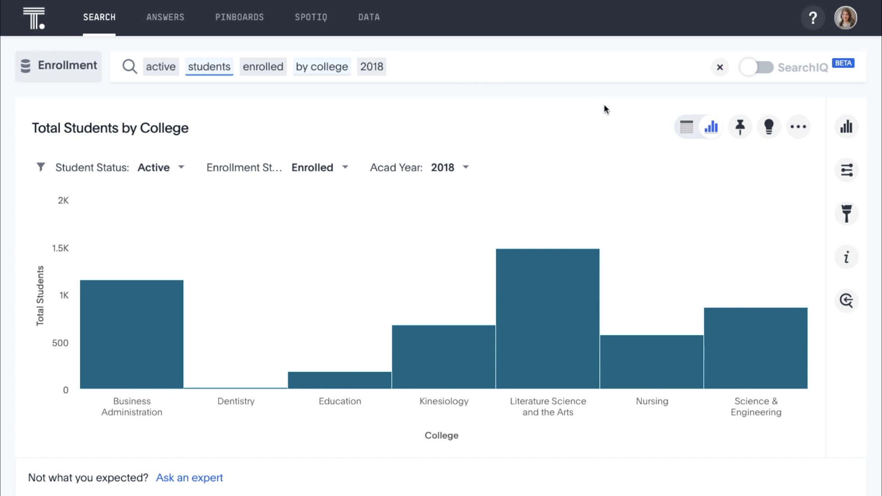
- Switch the Total Students by College chart from columns to a Pie chart
click(845, 129)
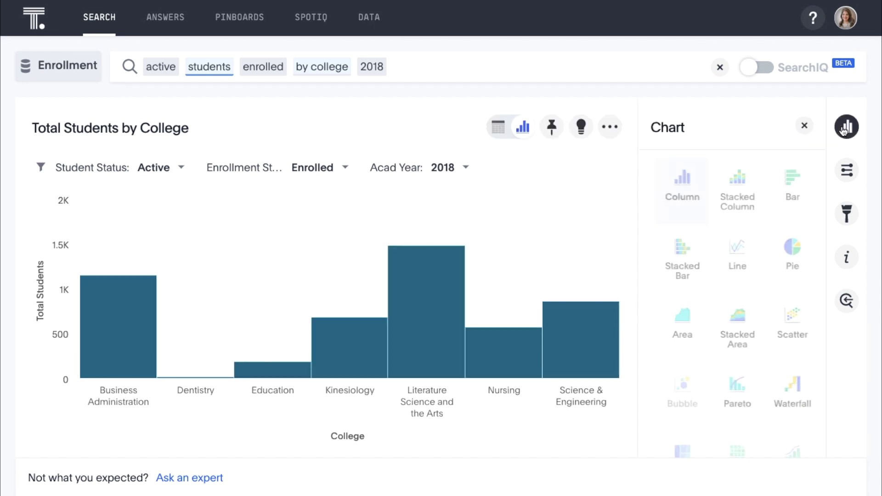
click(791, 249)
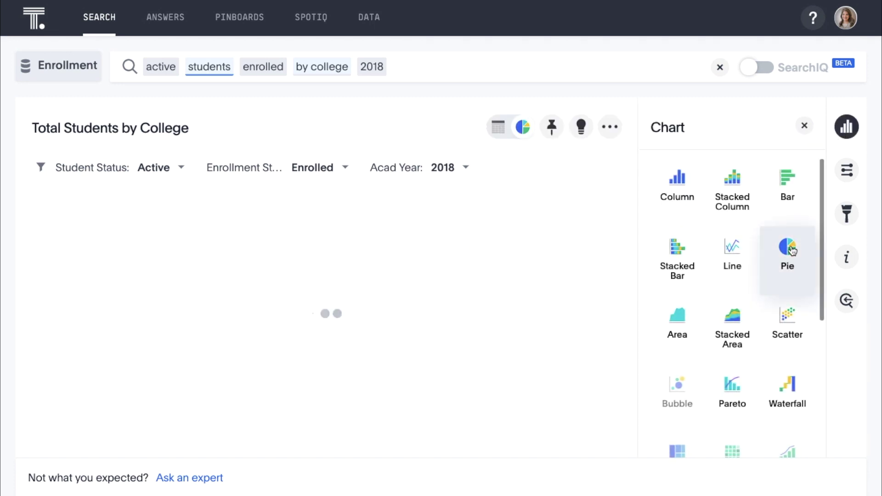
click(804, 128)
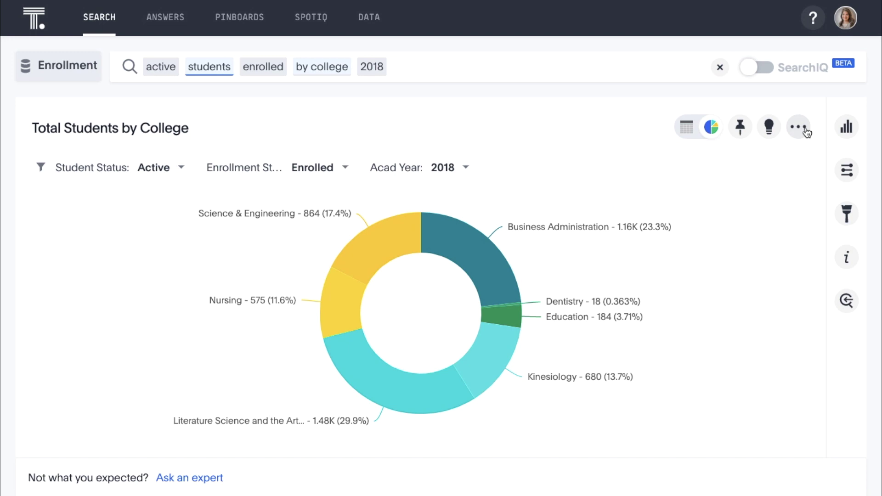
- Add 'account balance > 0' and international residency filters to the search
click(668, 65)
text(account balance)
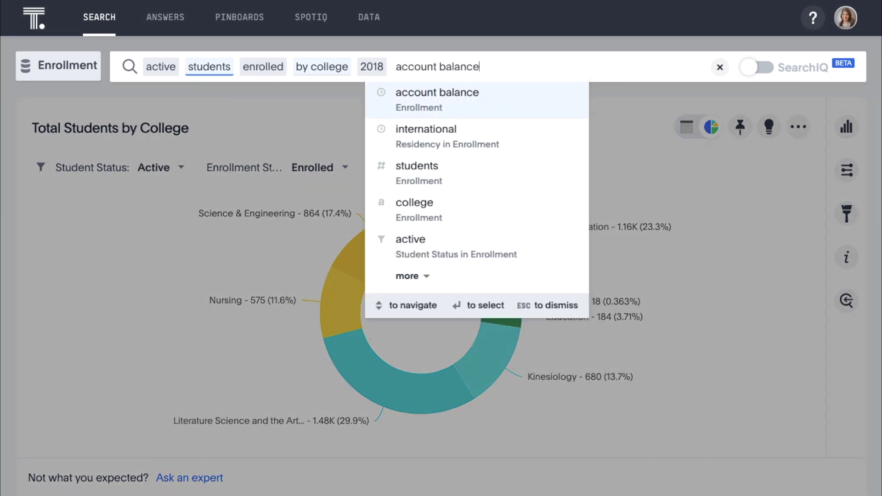
text( >0)
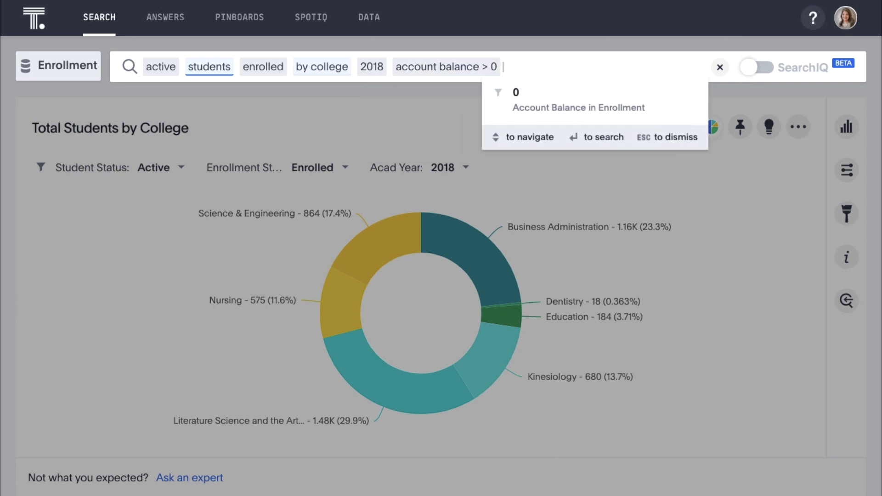
key(Down)
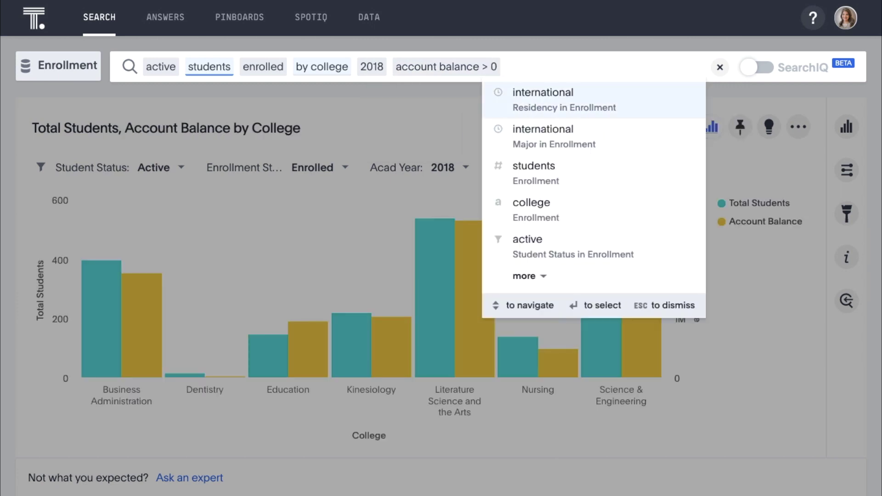
key(Return)
key(Escape)
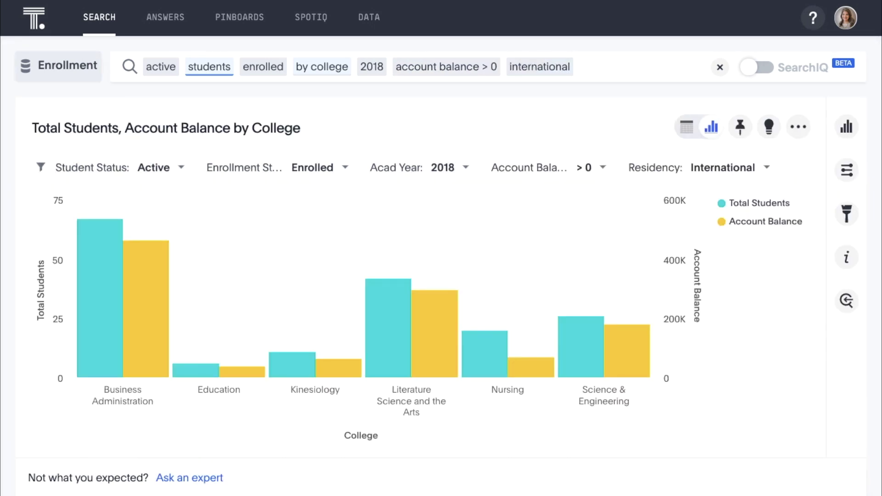
- Show the results as a Line Column chart sorted by students descending
click(845, 125)
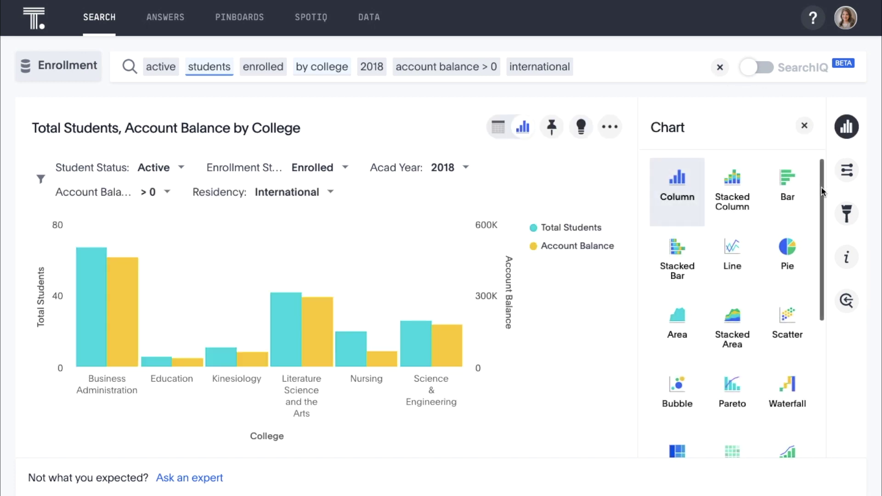
scroll(822, 192, down, 3)
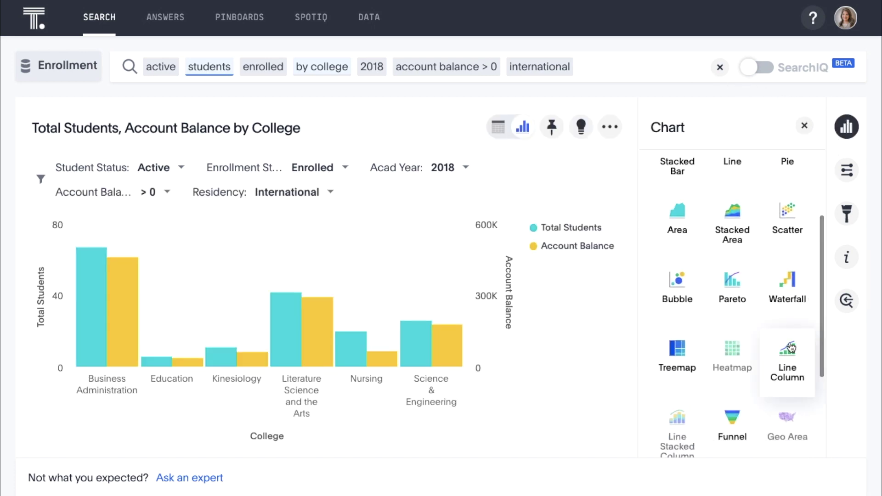
click(789, 353)
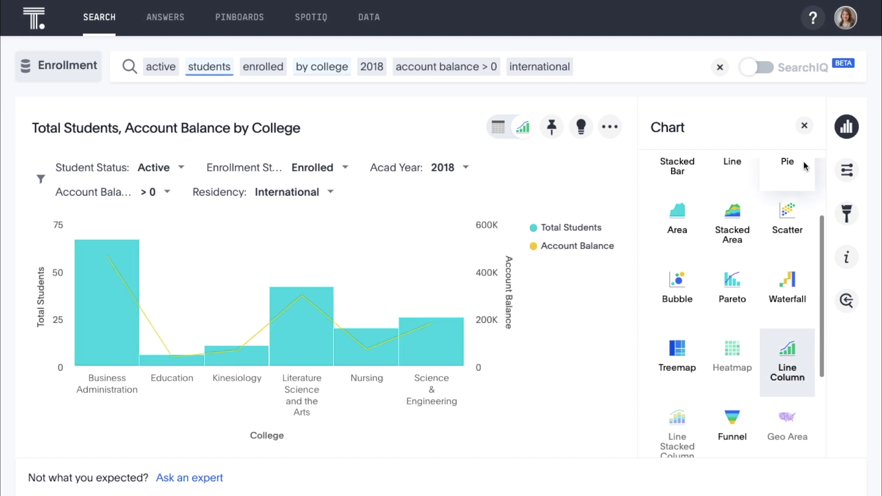
click(804, 127)
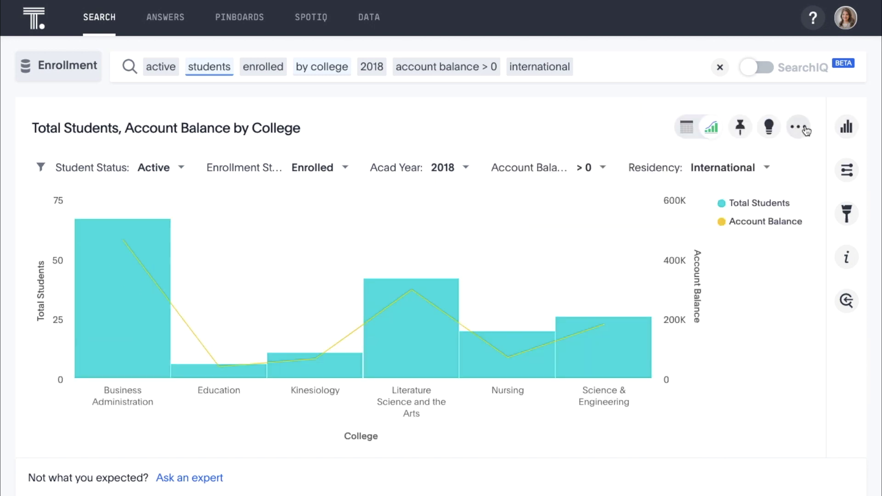
click(652, 69)
click(643, 96)
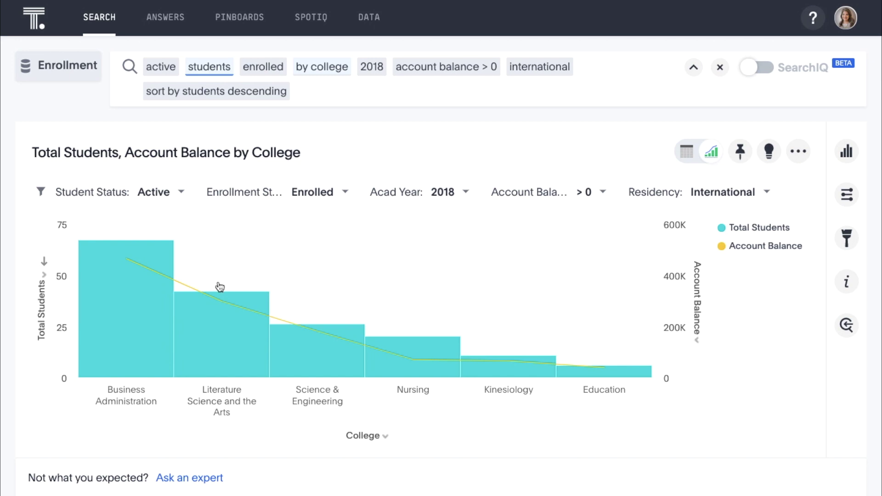
- Open the context menu for the Business Administration bar showing 67 students
mouse_move(147, 323)
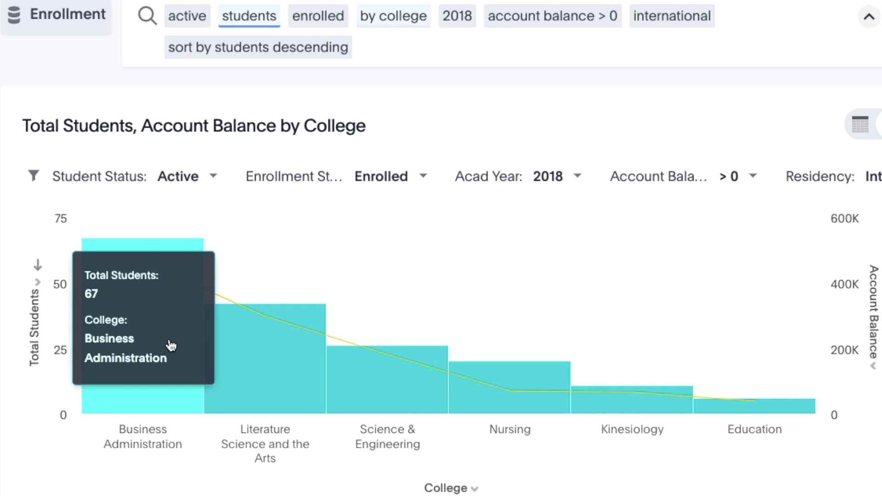
right_click(171, 345)
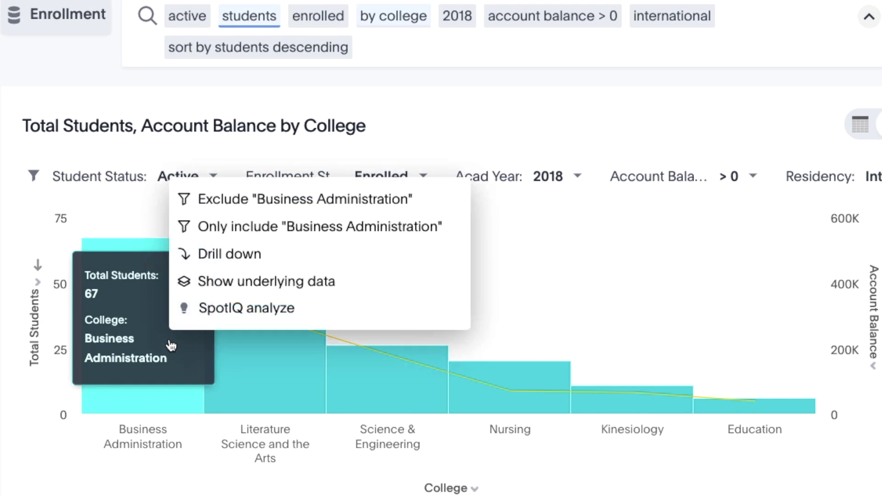
- Drill Business Administration down by Major and bring up the pinboard choices for the chart
click(199, 254)
click(197, 272)
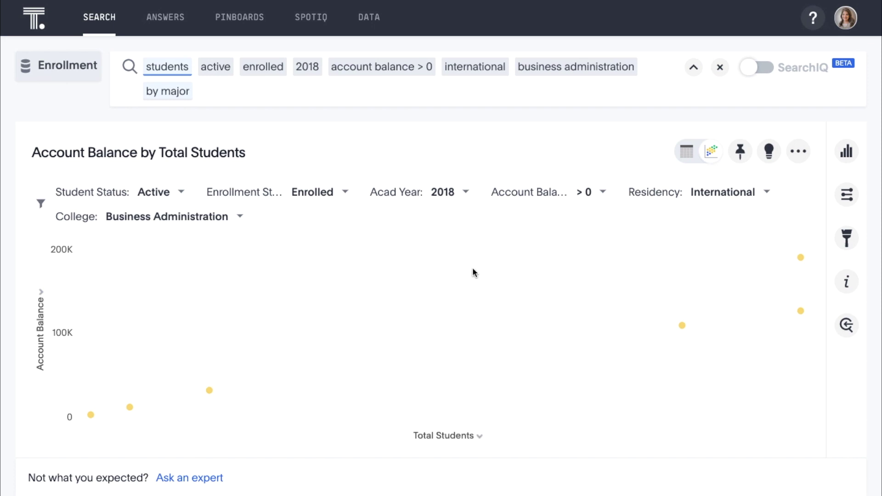
mouse_move(800, 261)
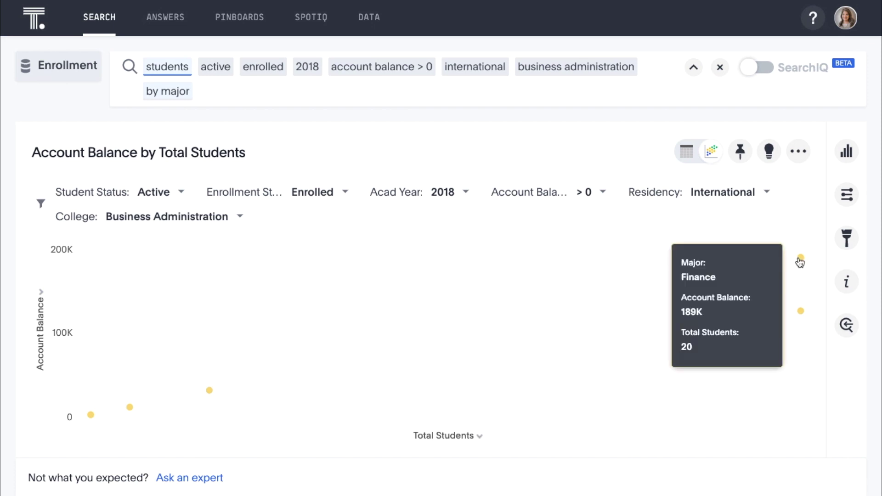
click(740, 153)
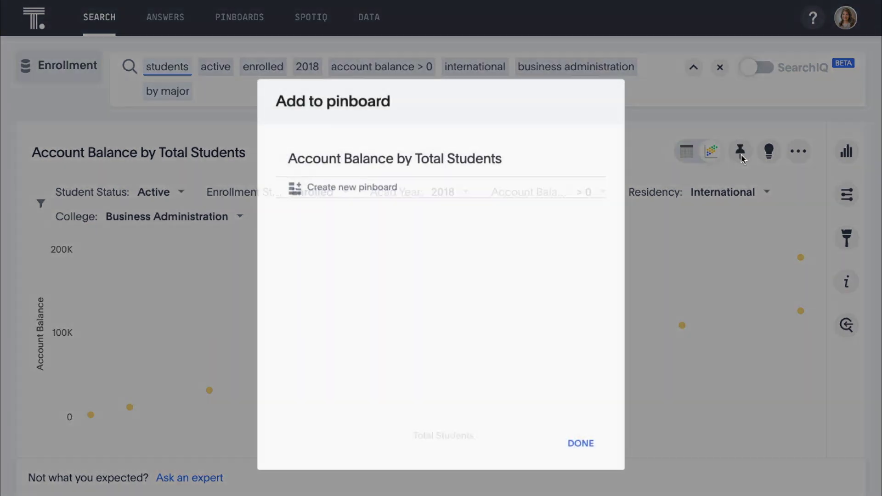
- Pin the Account Balance by Total Students chart to a new 'Financial Aid' pinboard
click(526, 191)
text(Financial Aid)
key(Return)
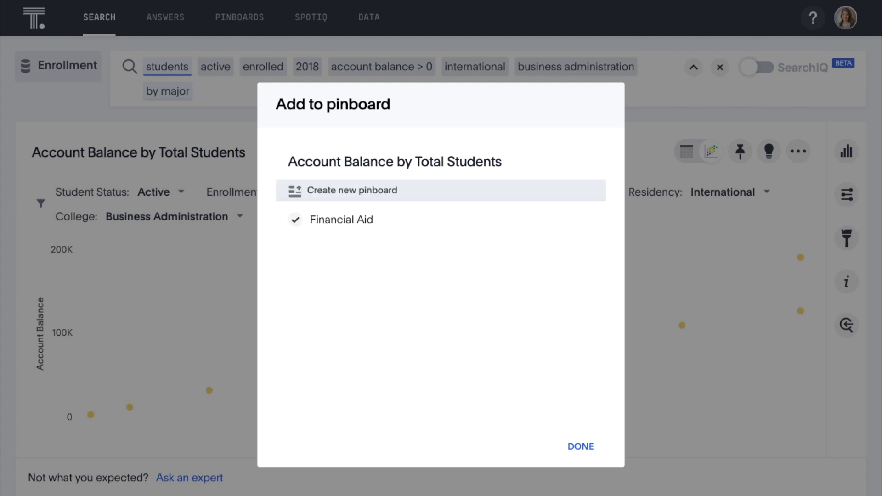
click(583, 446)
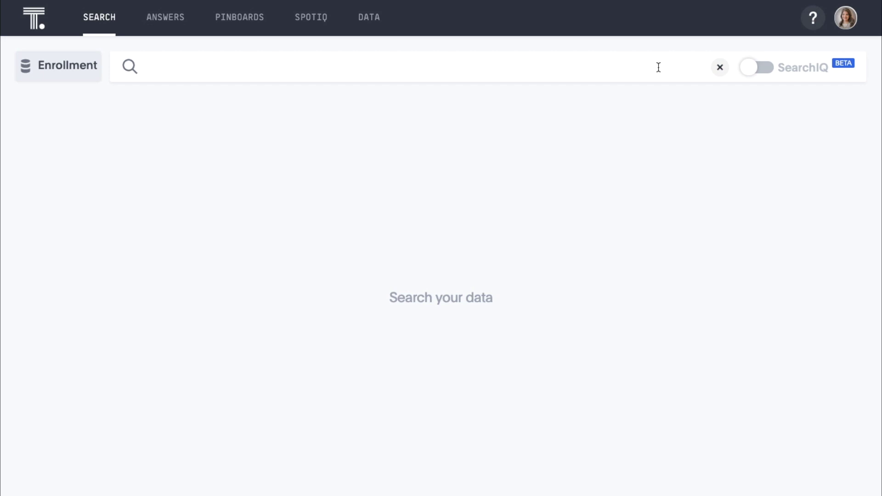
- Build a search of enrollment status, gender, race ethnicity and college from the 'enro' suggestions
click(658, 67)
text(enro)
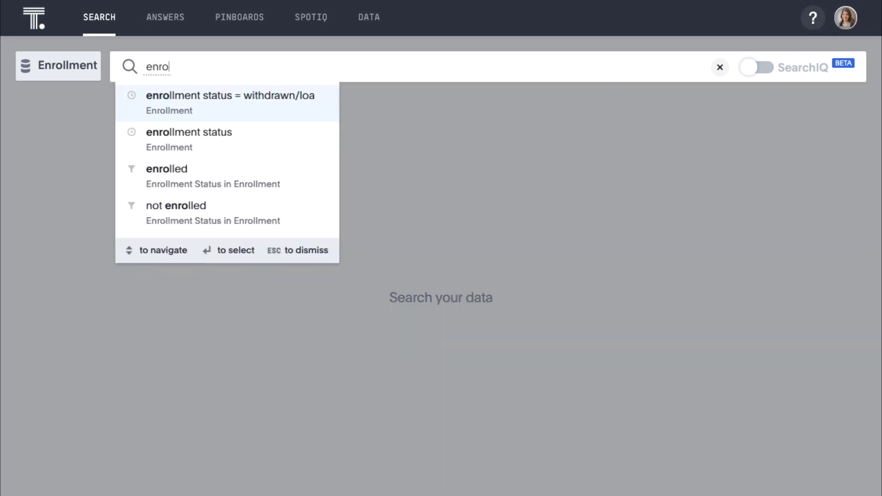
key(Down)
key(Return)
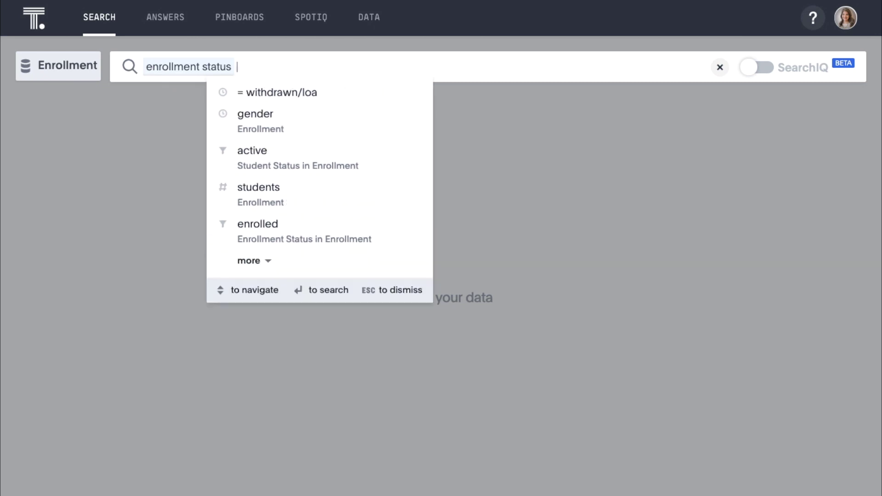
key(Down)
key(Return)
key(Down)
key(Return)
key(Down)
key(Return)
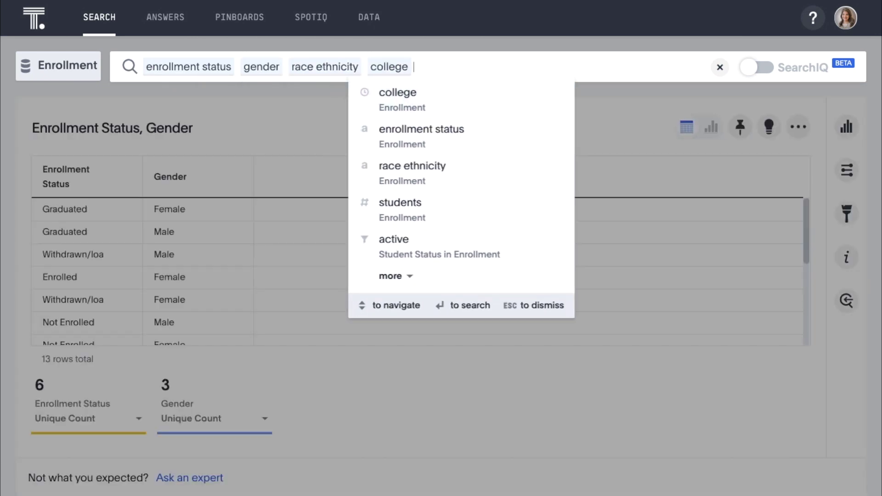
key(Escape)
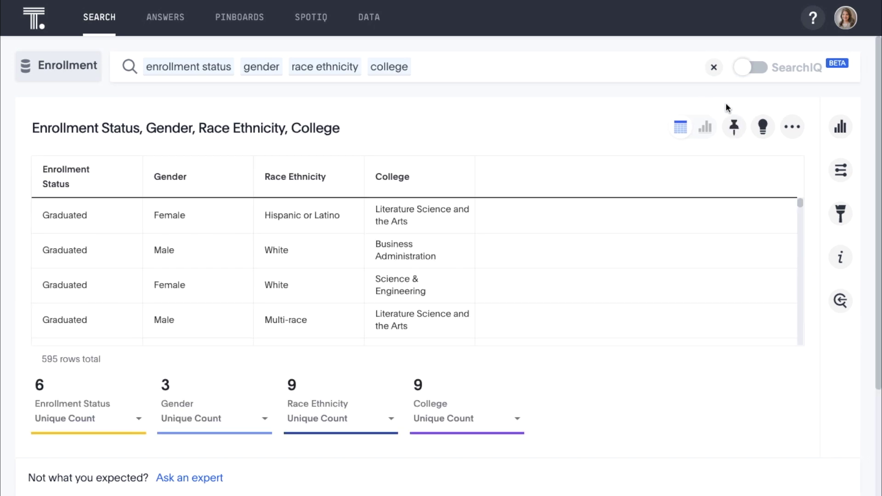
- Run SpotIQ on the four-column search and review the analysis details
click(764, 128)
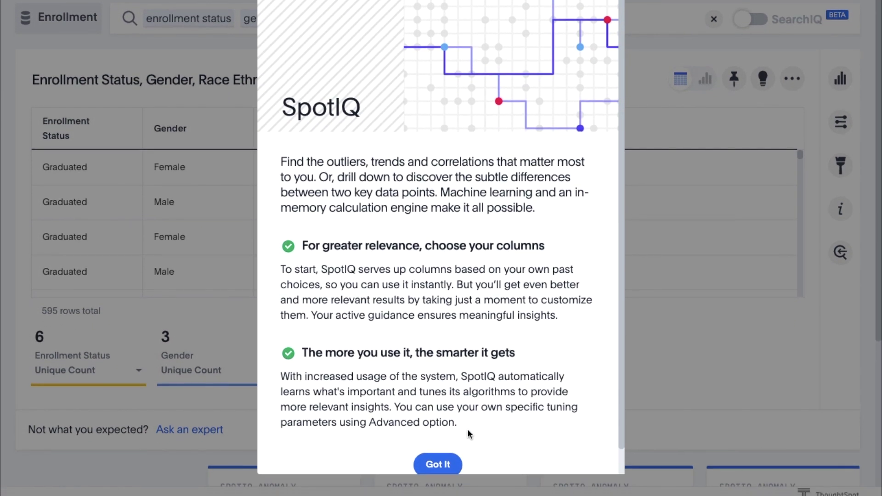
click(448, 493)
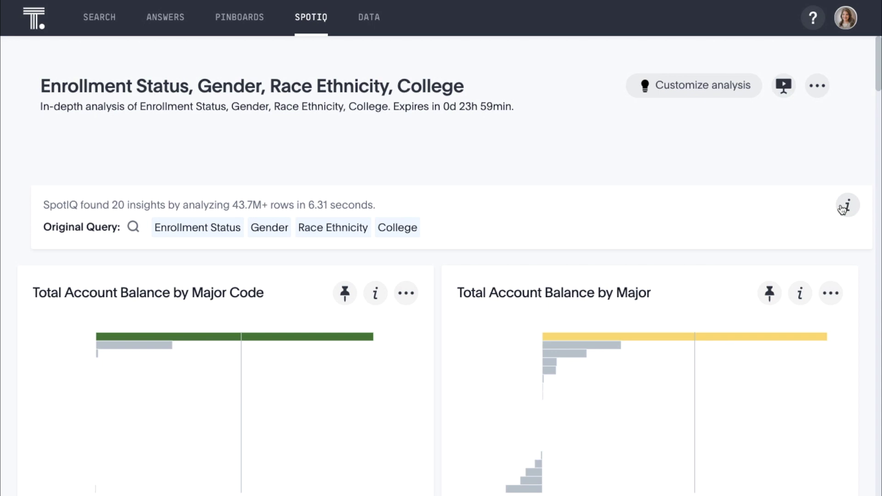
click(847, 207)
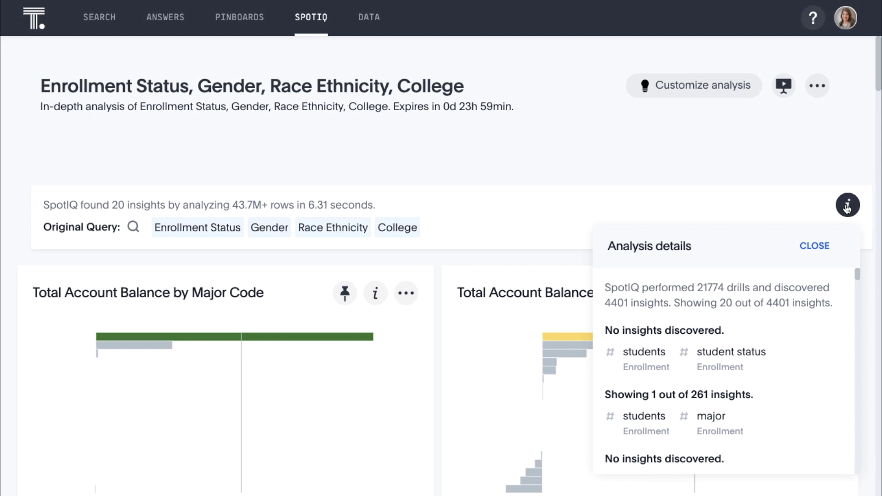
click(846, 208)
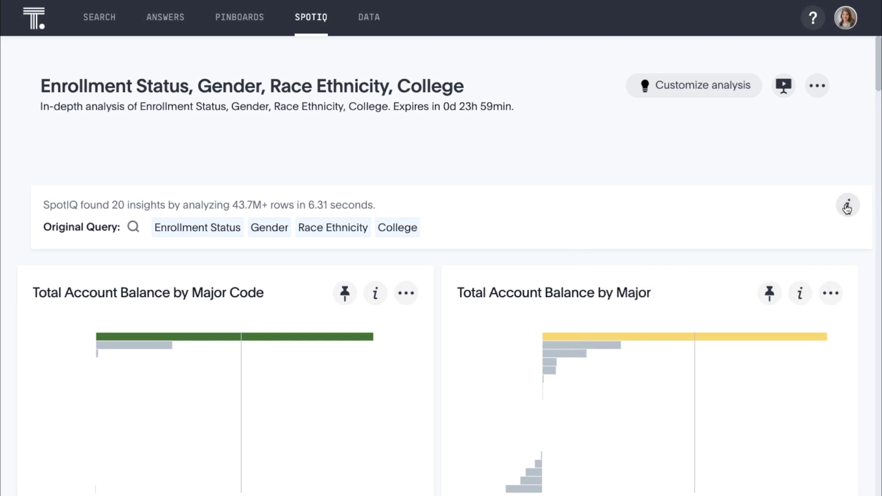
- Browse the SpotIQ insights, including Total Earned Hours by Citizenship
scroll(847, 208, down, 7)
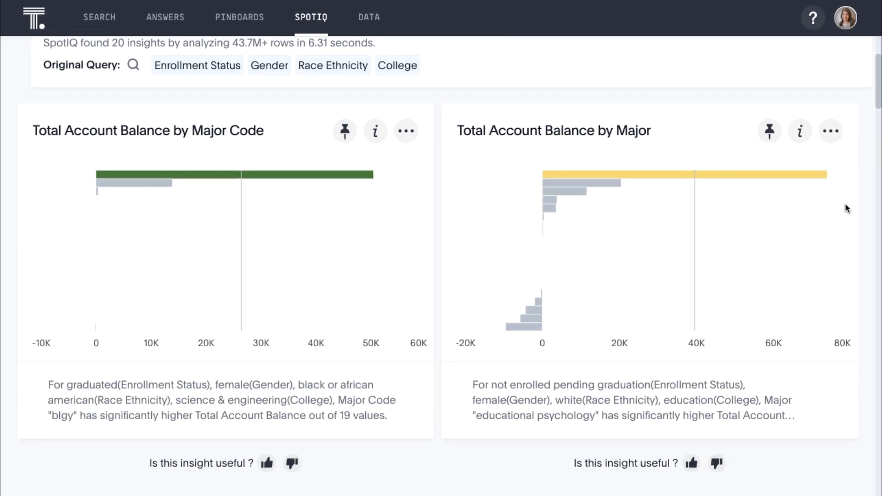
scroll(846, 207, down, 13)
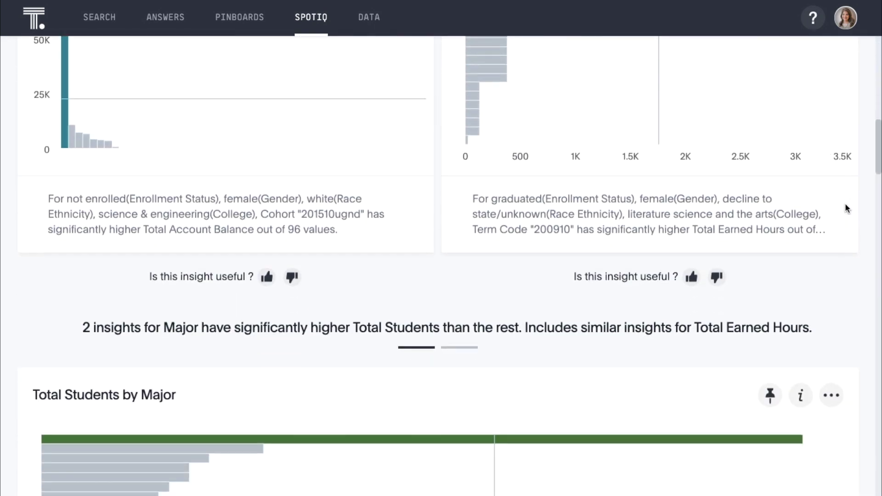
scroll(846, 207, down, 13)
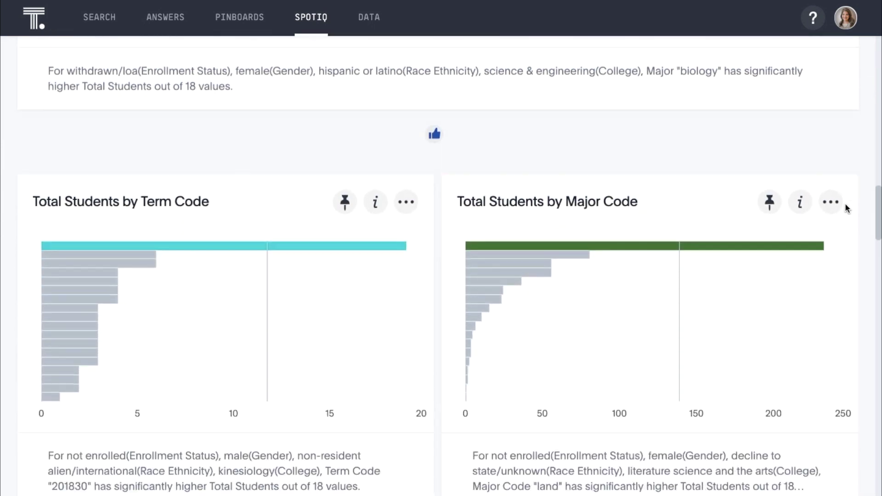
scroll(846, 208, down, 13)
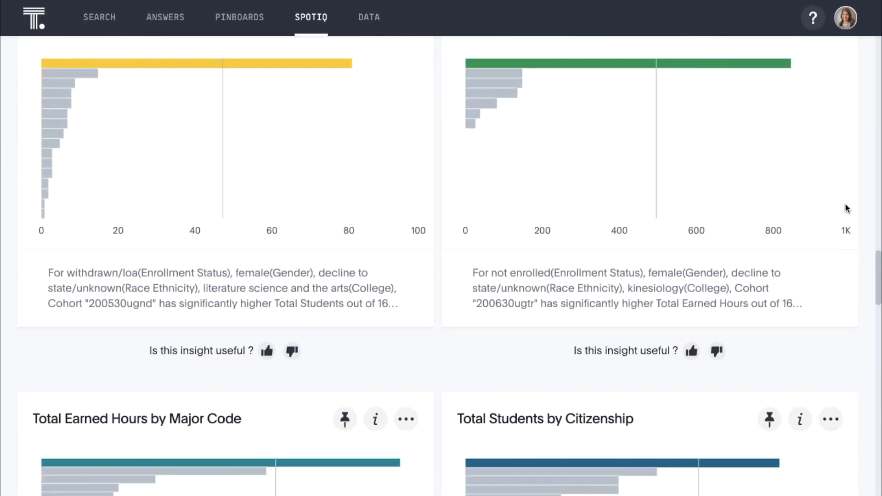
scroll(846, 208, down, 10)
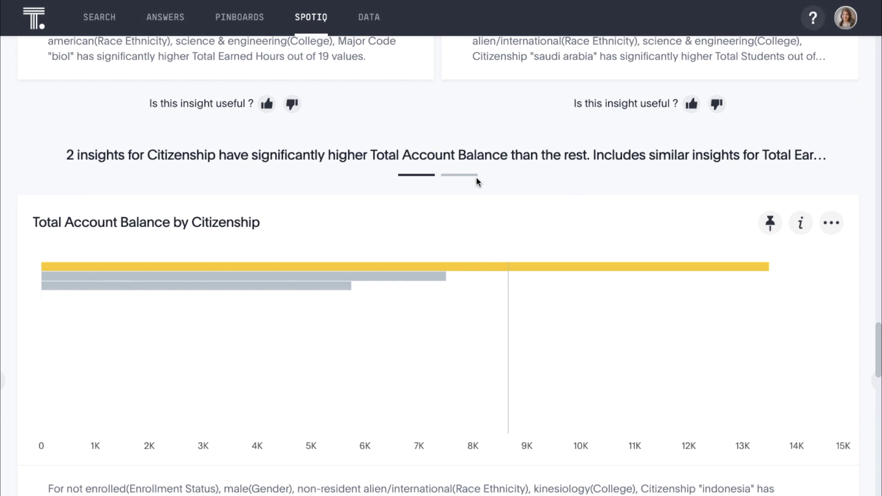
click(470, 177)
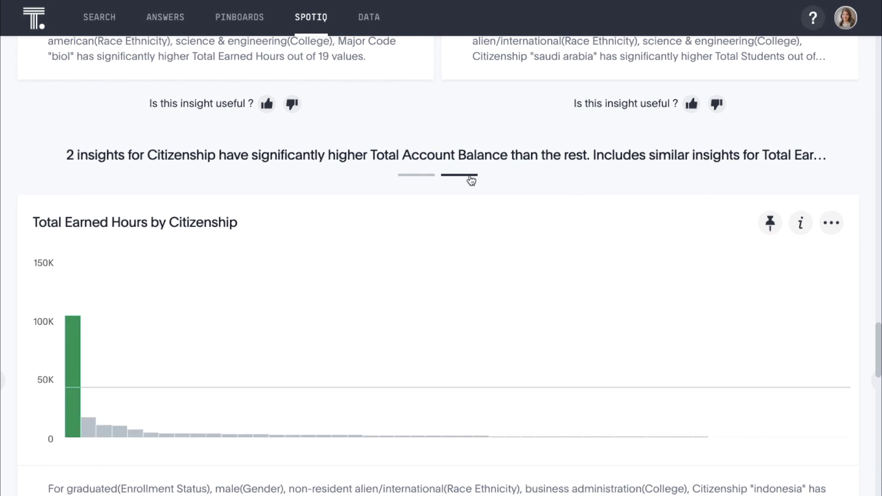
scroll(471, 180, down, 2)
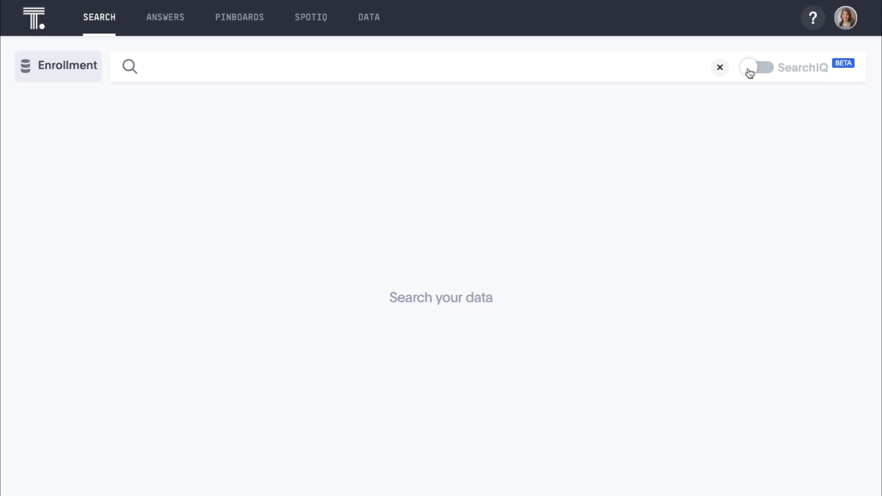
- With SearchIQ on, voice-query international students in the college of engineering, then append 'by major' and run it
click(750, 69)
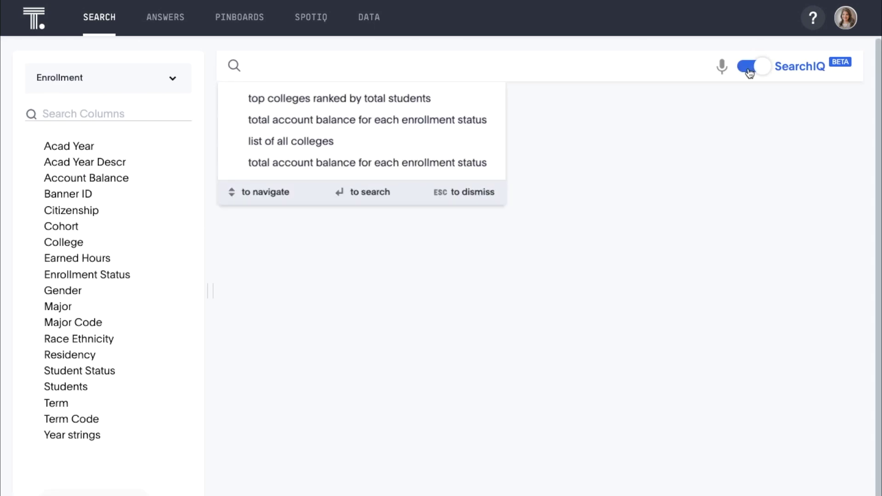
click(722, 67)
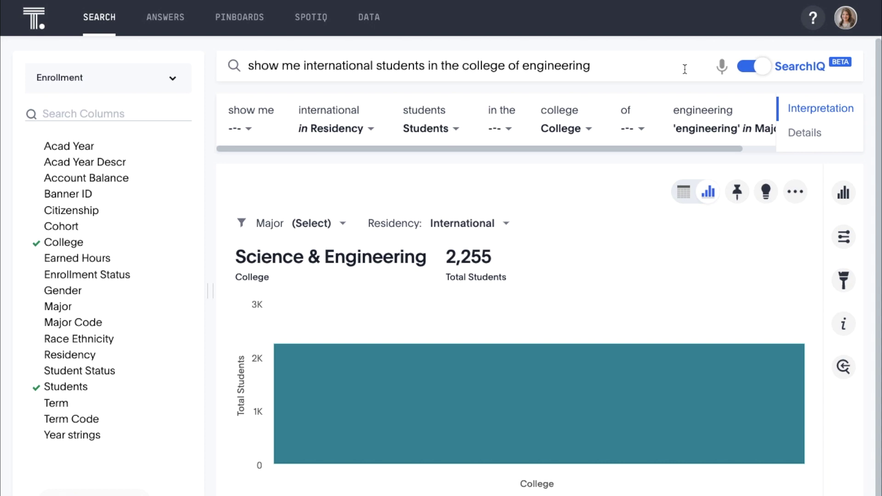
click(671, 67)
text(by major)
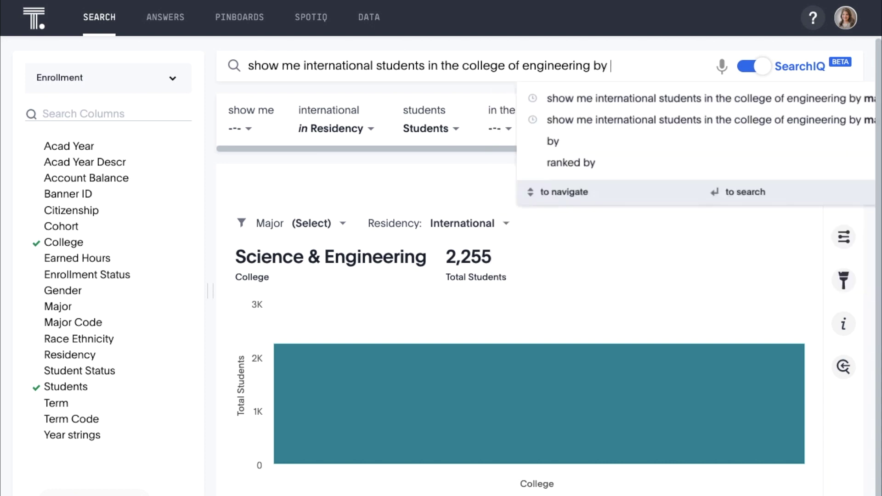
key(Return)
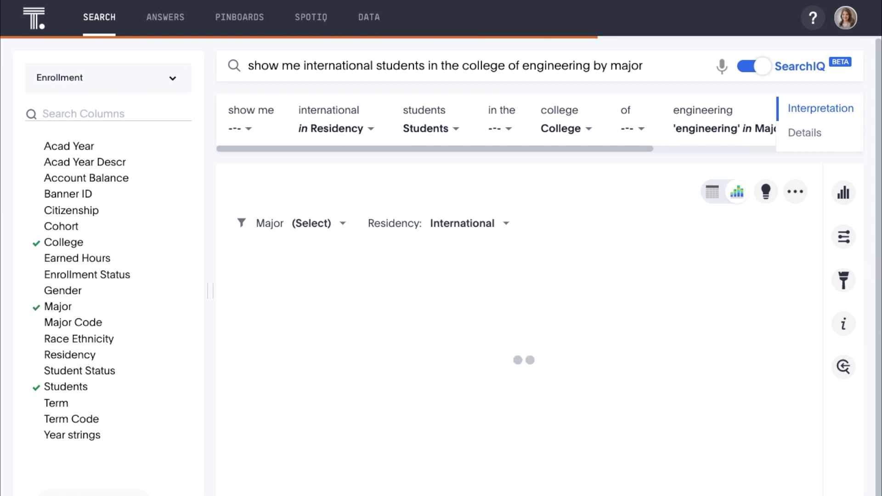